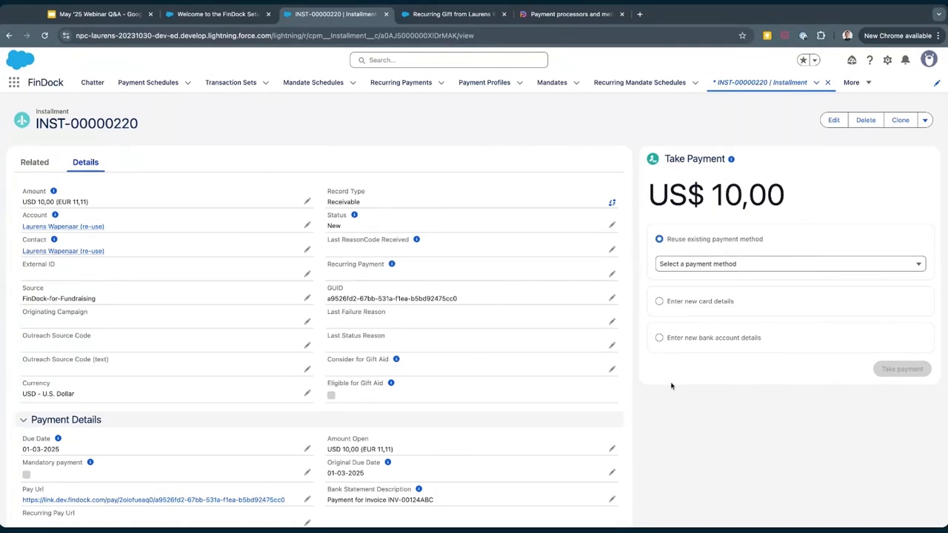
Choose to pay the installment with new bank account details and set the account type to Checking.
{"action": "left_click", "coordinate": [659, 301]}
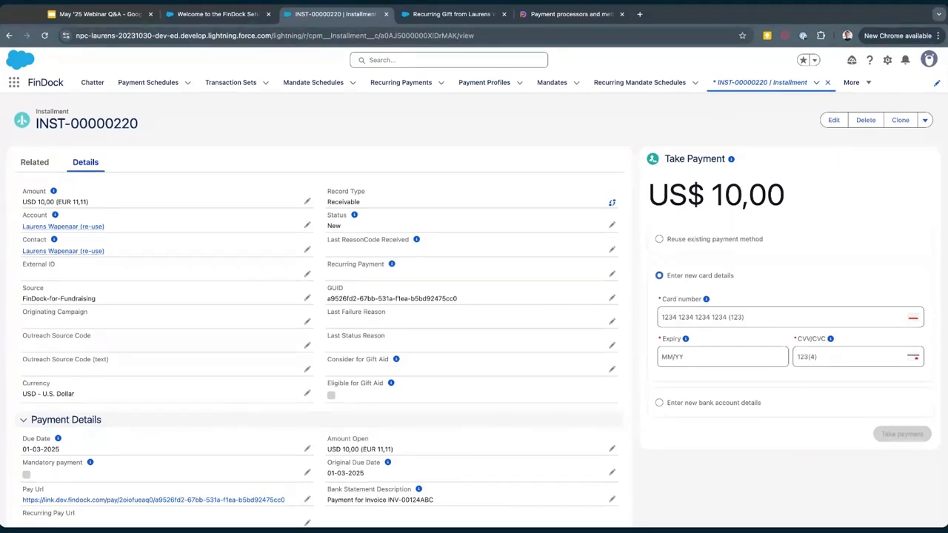
{"action": "left_click", "coordinate": [659, 404]}
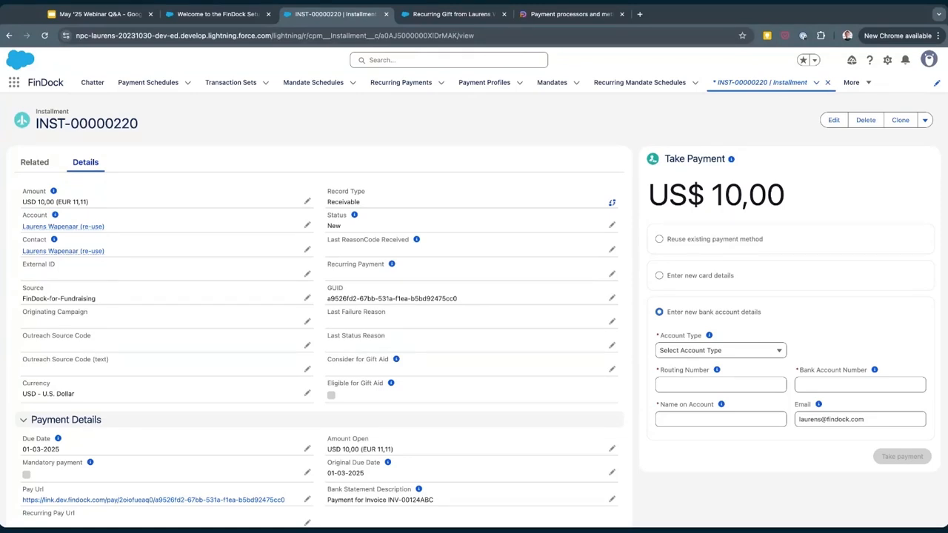
{"action": "left_click", "coordinate": [766, 350]}
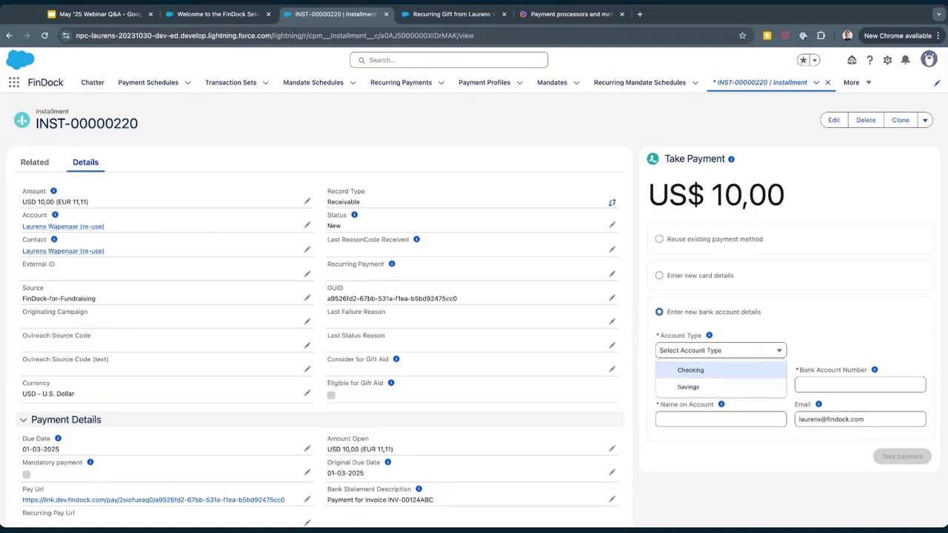
{"action": "left_click", "coordinate": [690, 370]}
{"action": "scroll", "coordinate": [683, 353], "scroll_direction": "down", "scroll_amount": 1}
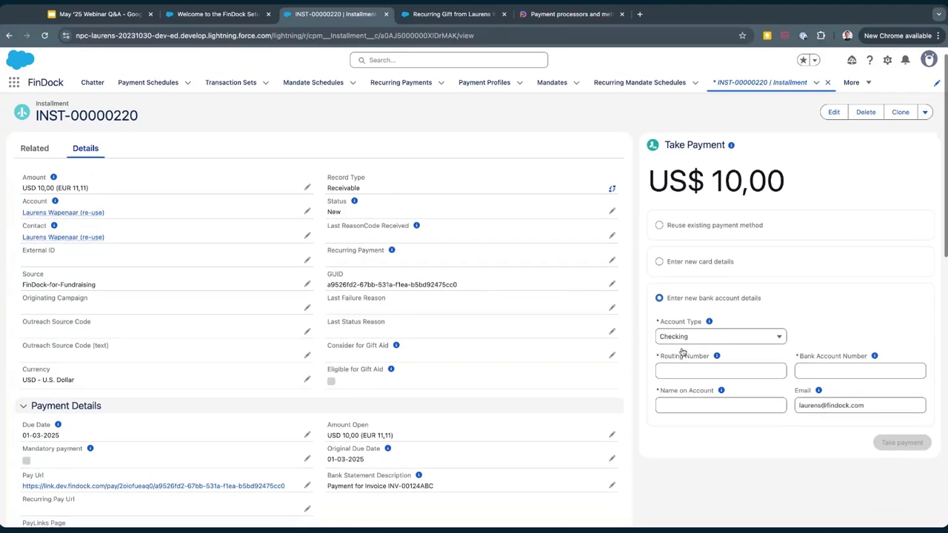
{"action": "scroll", "coordinate": [683, 352], "scroll_direction": "down", "scroll_amount": 2}
{"action": "scroll", "coordinate": [687, 339], "scroll_direction": "up", "scroll_amount": 1}
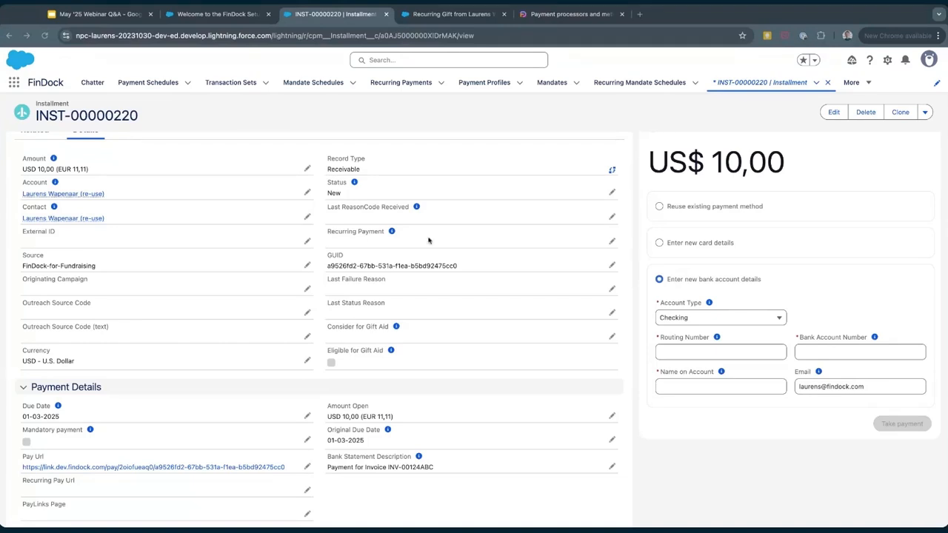
Fill in the bank account's routing number and account number, and enter the account holder's name.
{"action": "left_click", "coordinate": [677, 348]}
{"action": "type", "text": "021000021"}
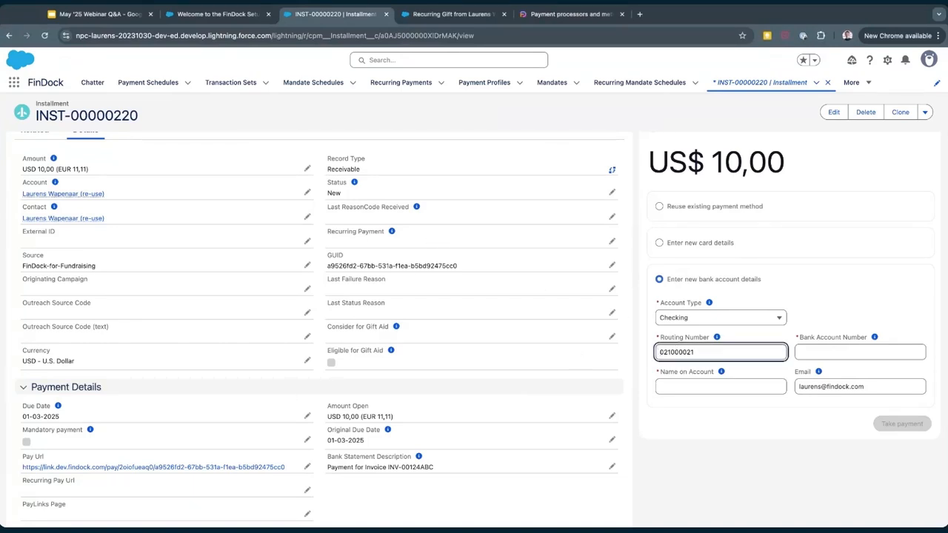
{"action": "key", "text": "super+Tab"}
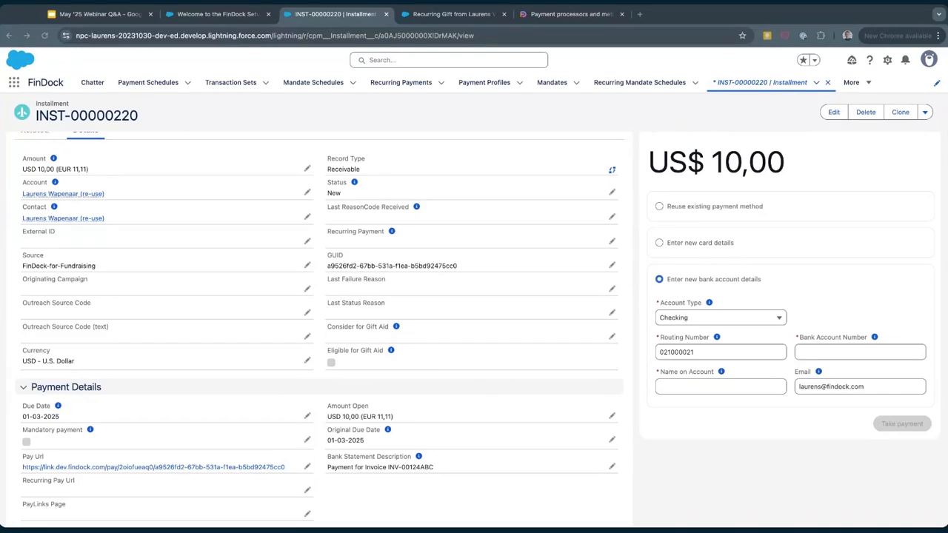
{"action": "key", "text": "super+Tab"}
{"action": "left_click", "coordinate": [816, 354]}
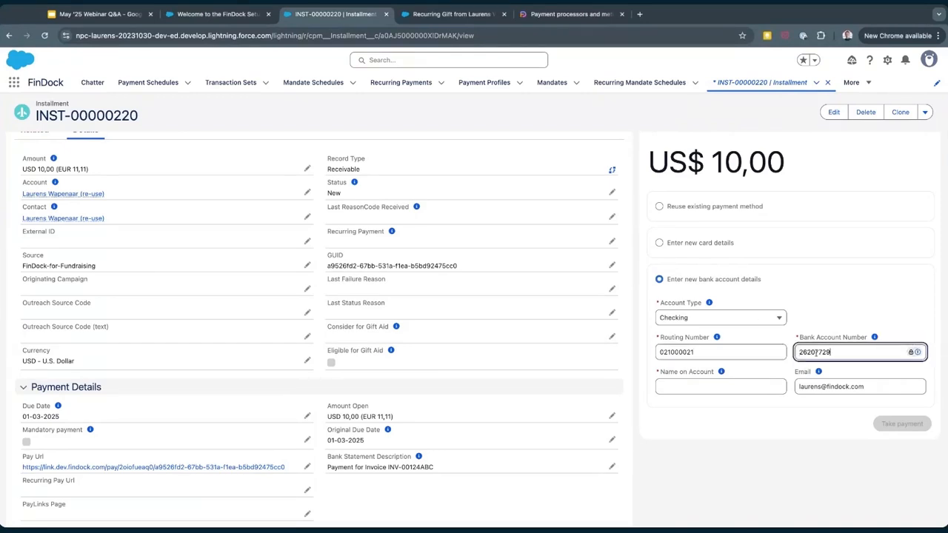
{"action": "left_click", "coordinate": [748, 385]}
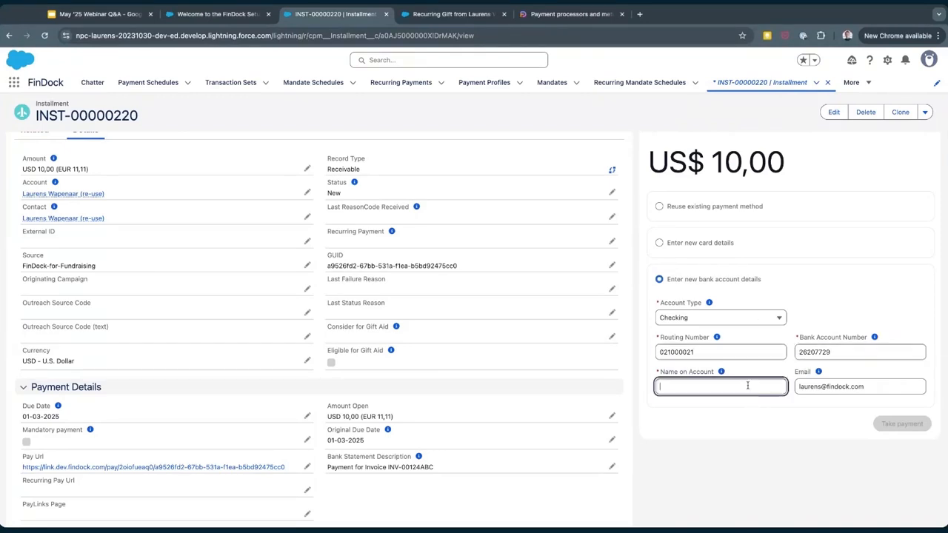
{"action": "left_click", "coordinate": [758, 481]}
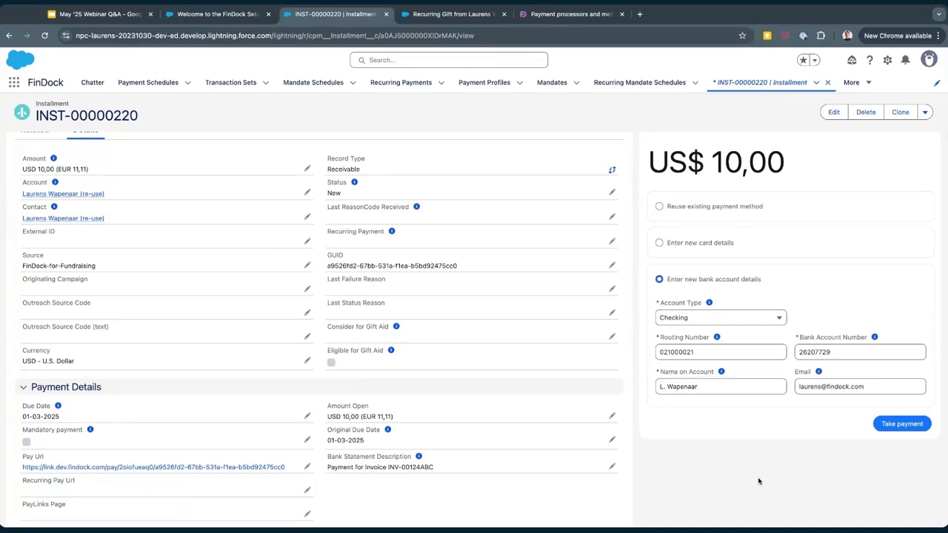
Take the US$ 10,00 payment with the entered bank account and refresh the installment record.
{"action": "left_click", "coordinate": [895, 428]}
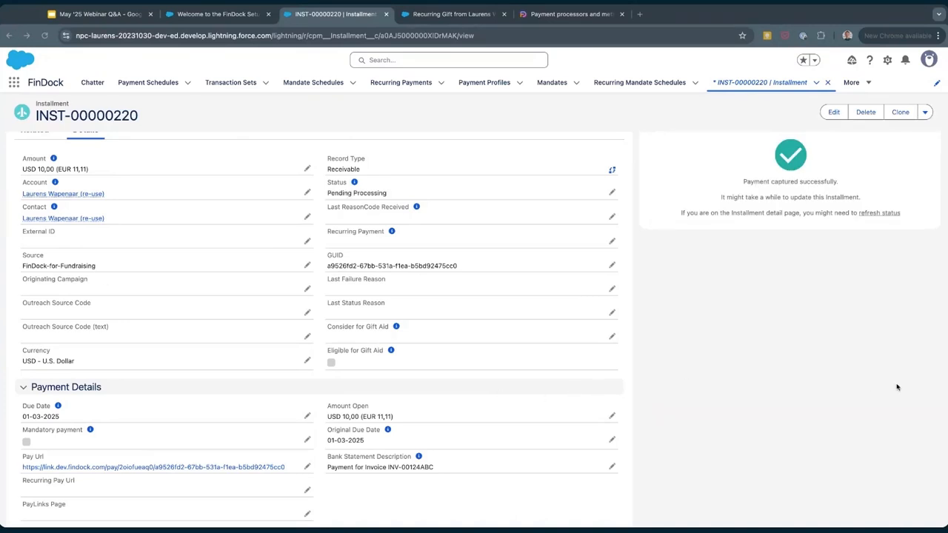
{"action": "scroll", "coordinate": [900, 387], "scroll_direction": "up", "scroll_amount": 1}
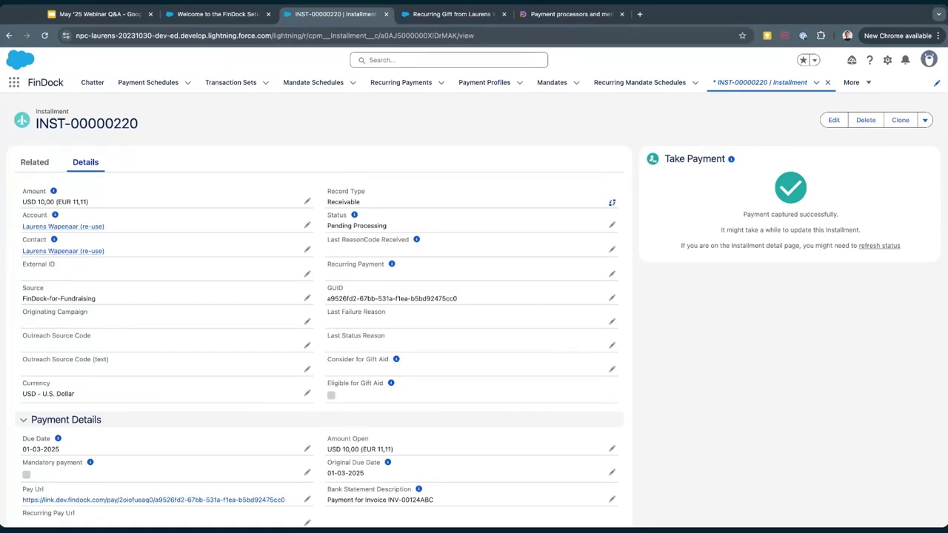
{"action": "key", "text": "super+r"}
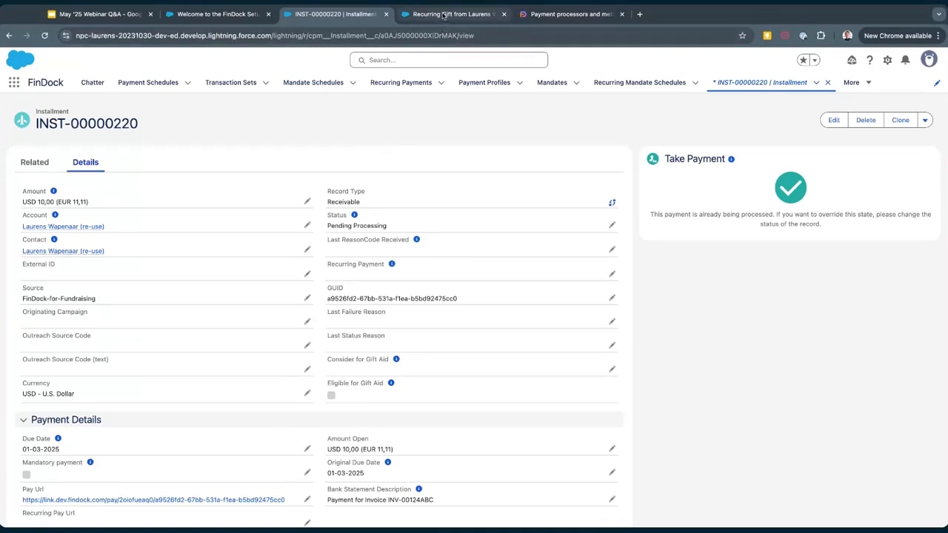
Open the recurring gift commitment and examine its details and the new card and new bank account payment options.
{"action": "left_click", "coordinate": [444, 15]}
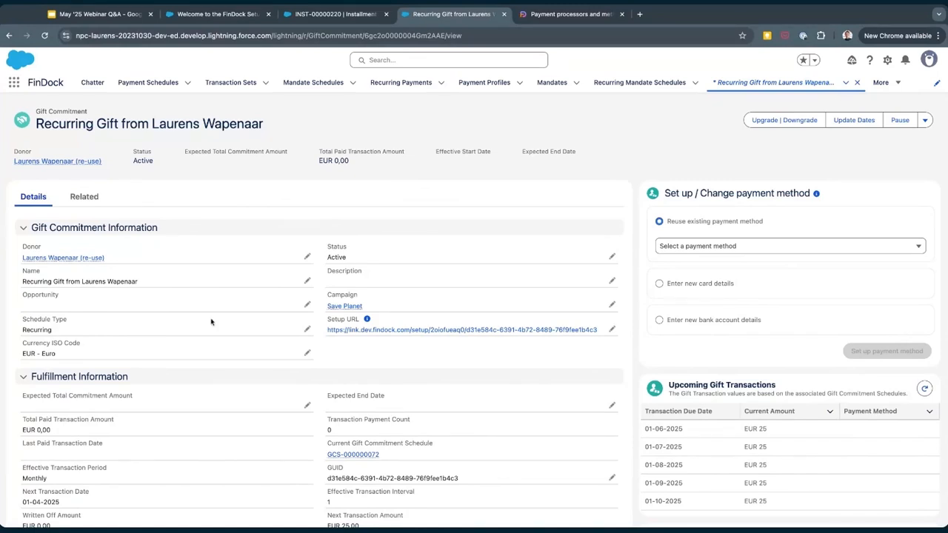
{"action": "scroll", "coordinate": [215, 371], "scroll_direction": "down", "scroll_amount": 1}
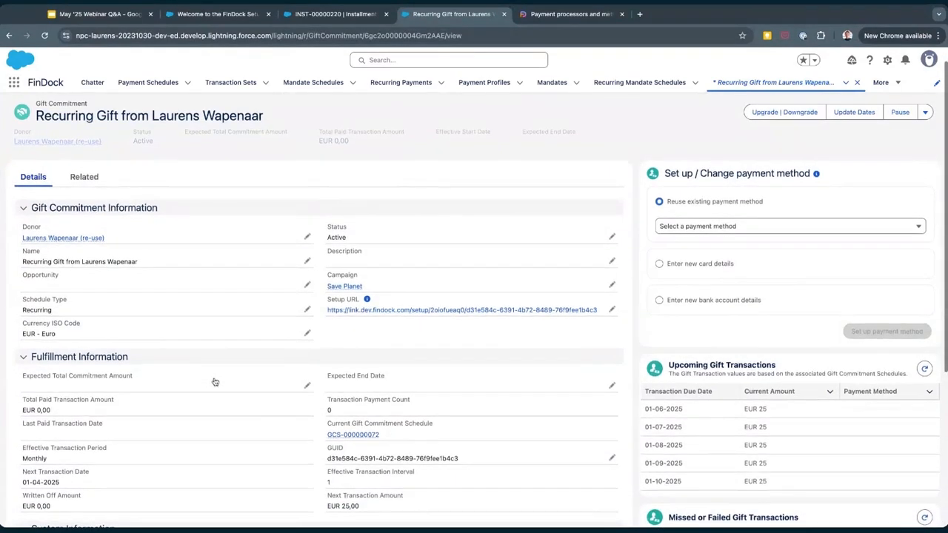
{"action": "scroll", "coordinate": [214, 378], "scroll_direction": "up", "scroll_amount": 1}
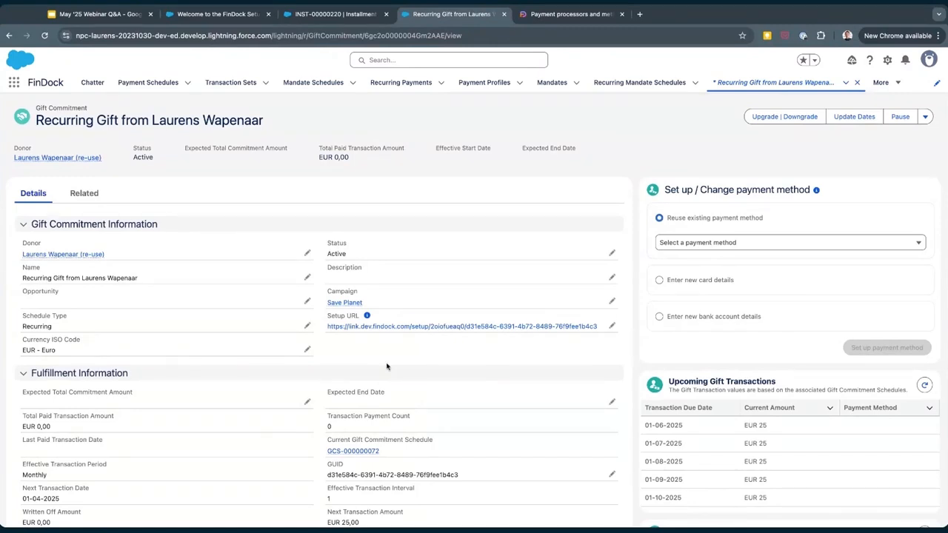
{"action": "scroll", "coordinate": [393, 367], "scroll_direction": "up", "scroll_amount": 1}
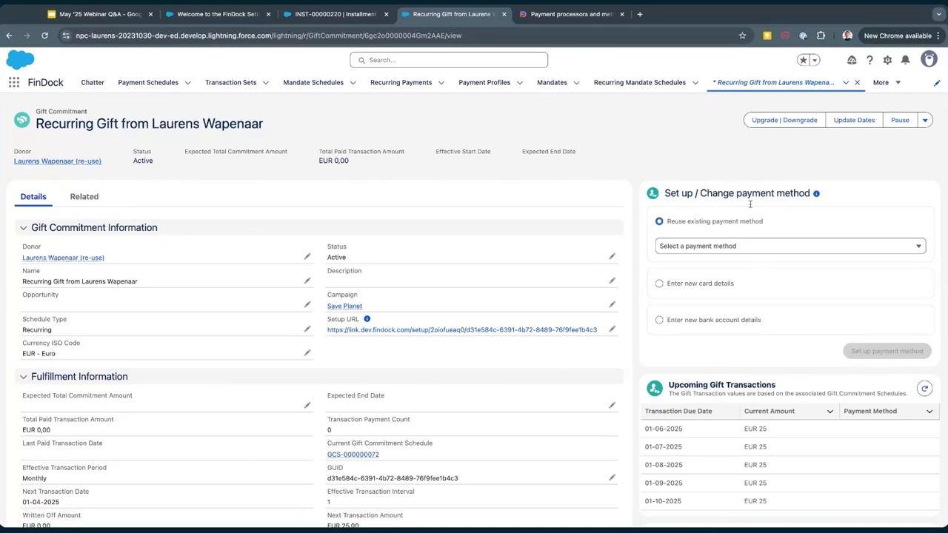
{"action": "left_click", "coordinate": [690, 286]}
{"action": "scroll", "coordinate": [694, 289], "scroll_direction": "down", "scroll_amount": 1}
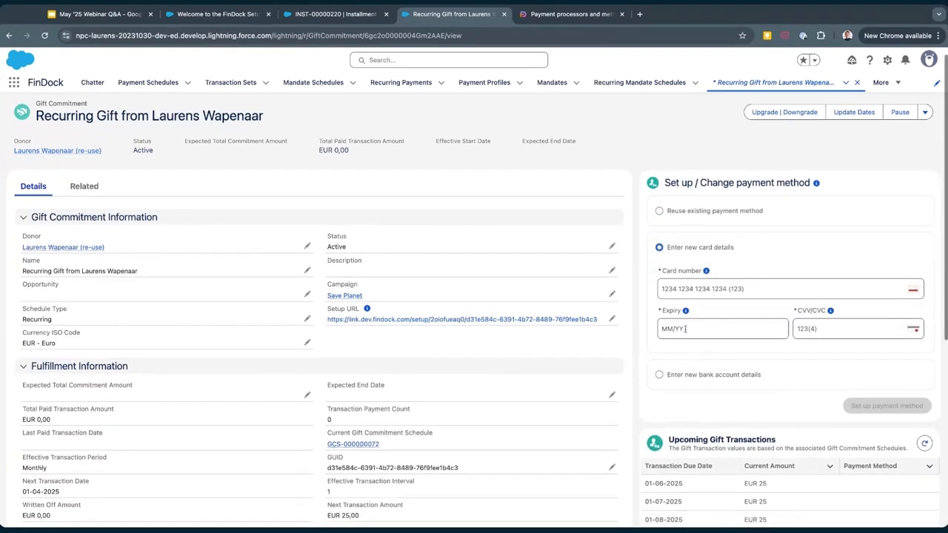
{"action": "left_click", "coordinate": [680, 374]}
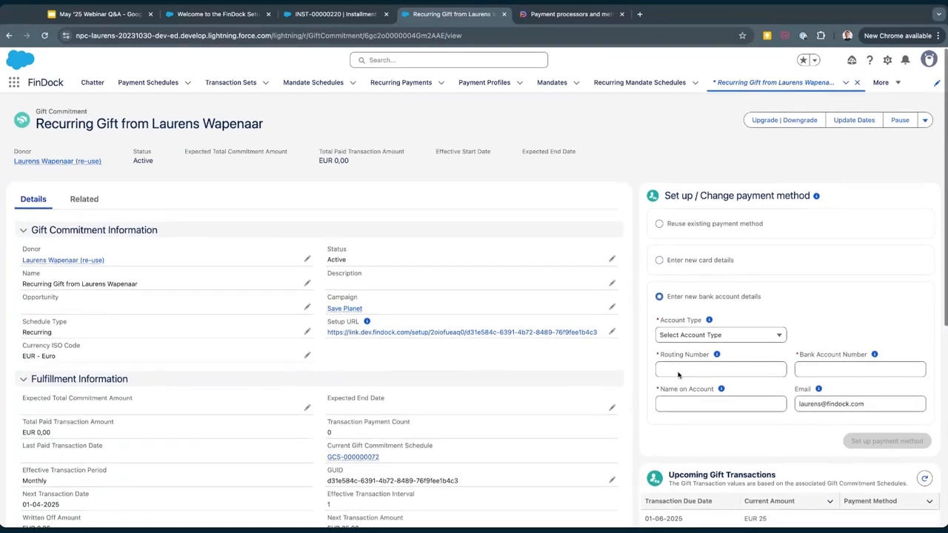
Try to set up the first saved bank account as the recurring gift's payment method by reusing an existing method.
{"action": "left_click", "coordinate": [660, 224]}
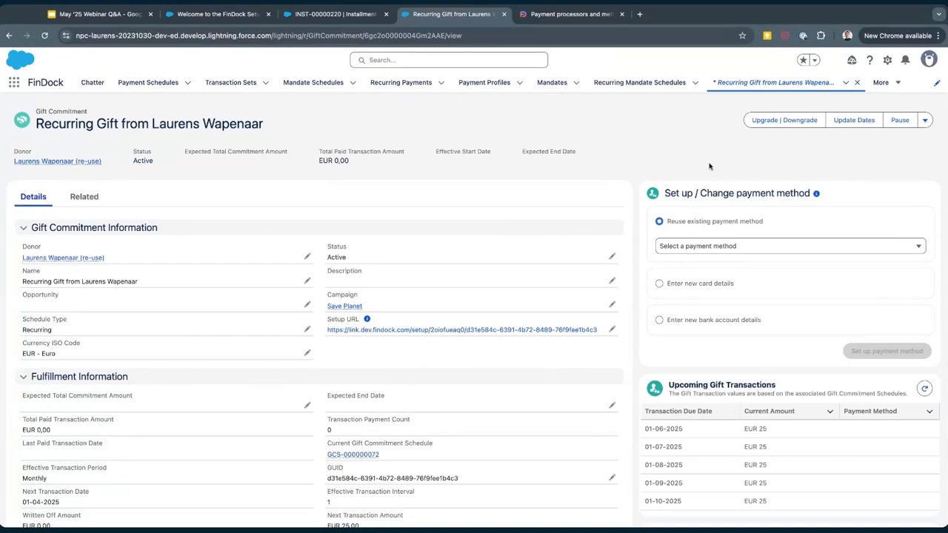
{"action": "left_click", "coordinate": [710, 247]}
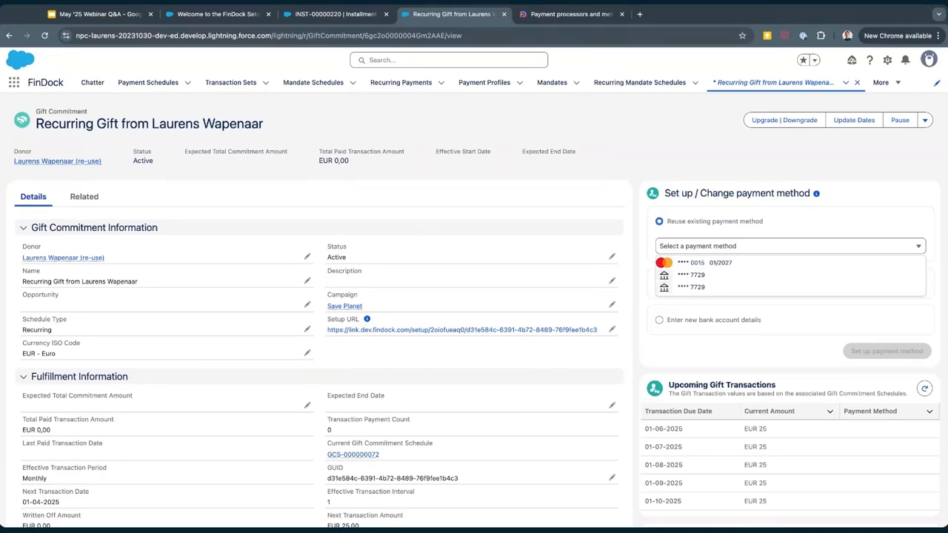
{"action": "left_click", "coordinate": [691, 274]}
{"action": "left_click", "coordinate": [858, 355]}
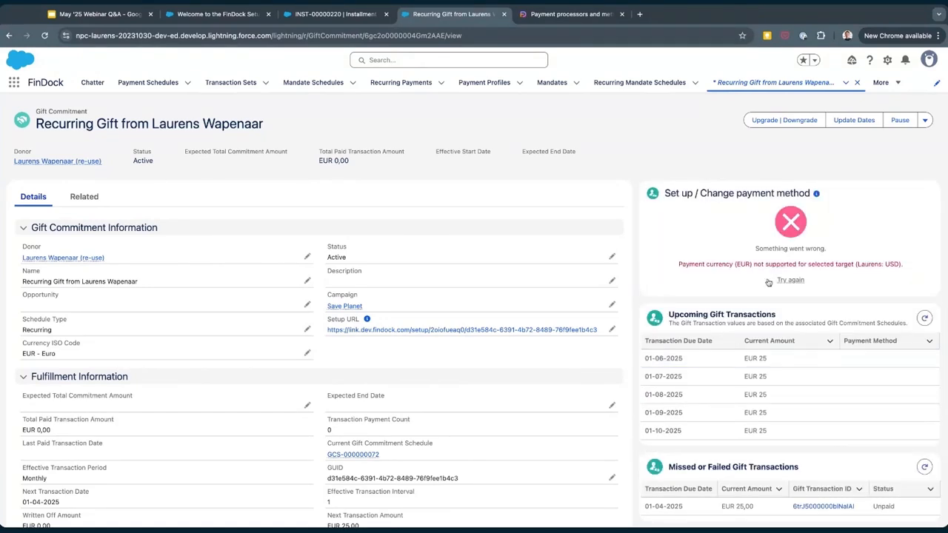
Try to save the gift commitment with its Currency ISO Code set to USD - U.S. Dollar.
{"action": "left_click", "coordinate": [309, 354]}
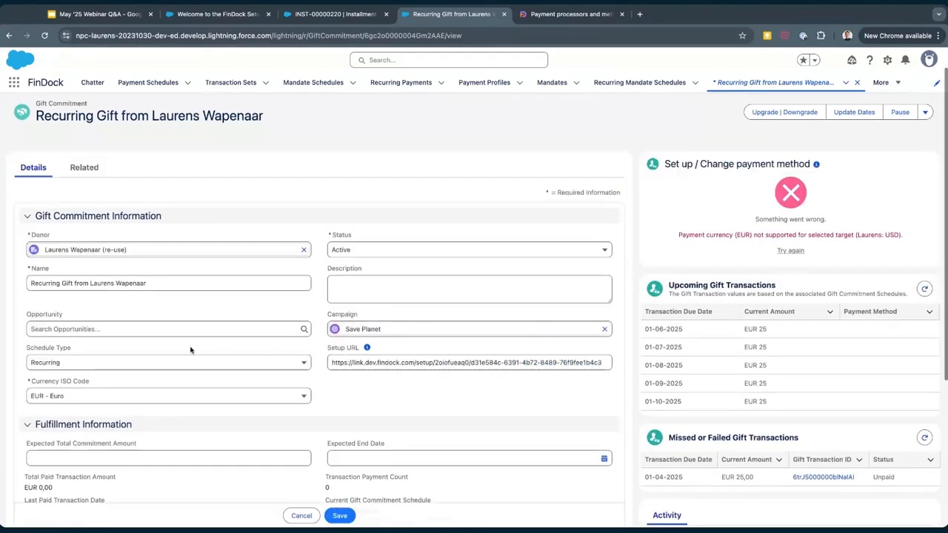
{"action": "left_click", "coordinate": [190, 394]}
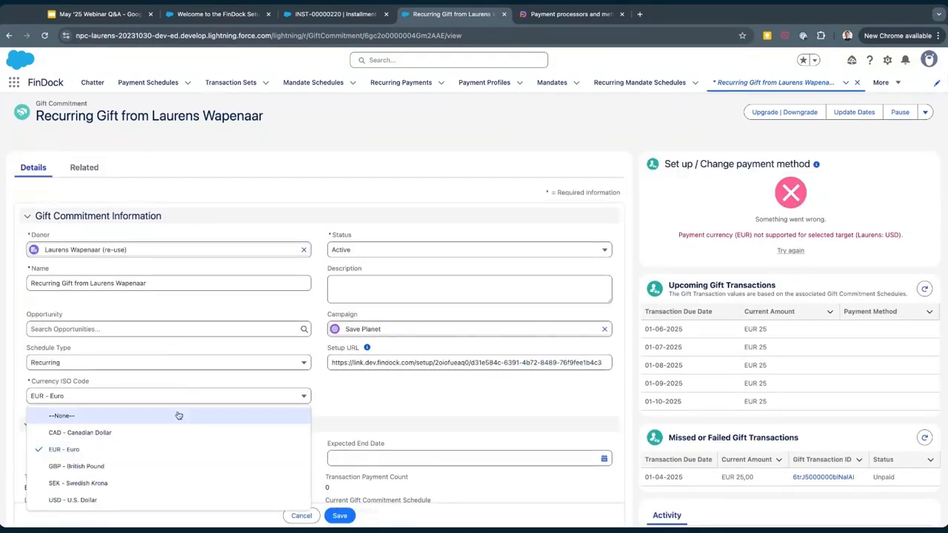
{"action": "left_click", "coordinate": [149, 500]}
{"action": "left_click", "coordinate": [339, 515]}
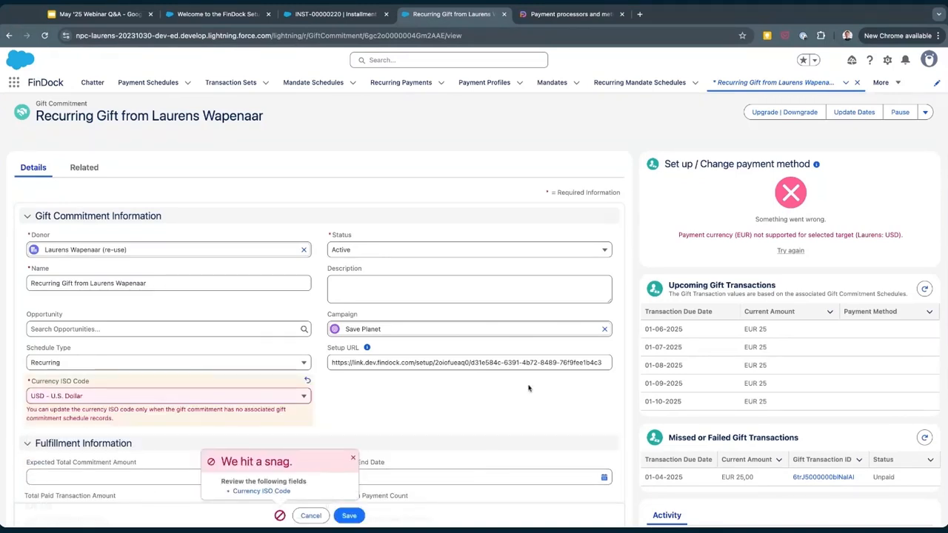
Examine the currency errors on the gift commitment form and in the payment method setup, dismissing the pop-up notice.
{"action": "scroll", "coordinate": [291, 379], "scroll_direction": "down", "scroll_amount": 1}
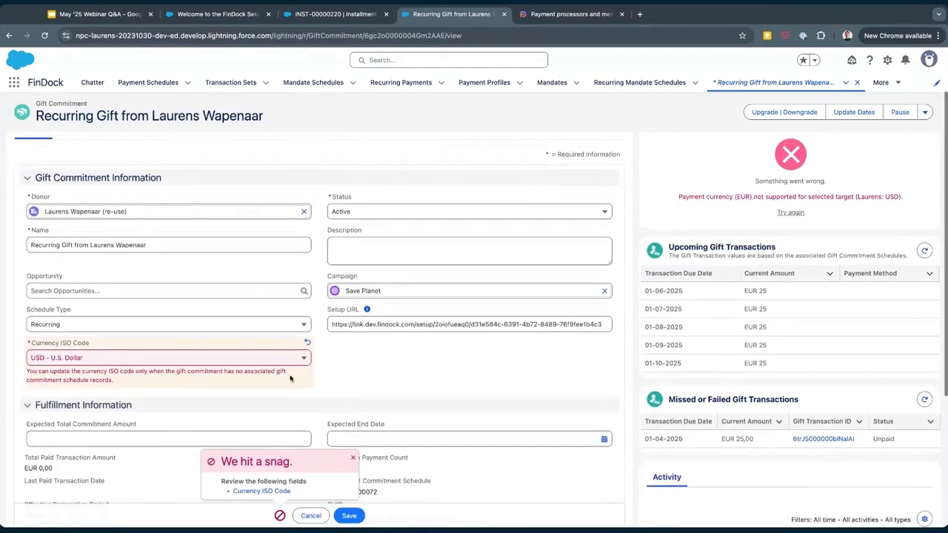
{"action": "left_click", "coordinate": [251, 359]}
{"action": "left_click", "coordinate": [367, 383]}
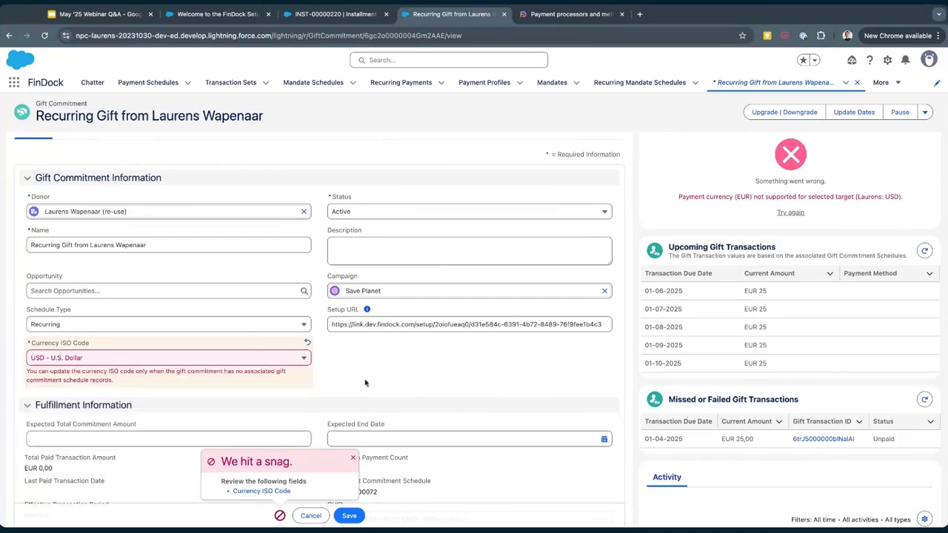
{"action": "scroll", "coordinate": [414, 343], "scroll_direction": "down", "scroll_amount": 1}
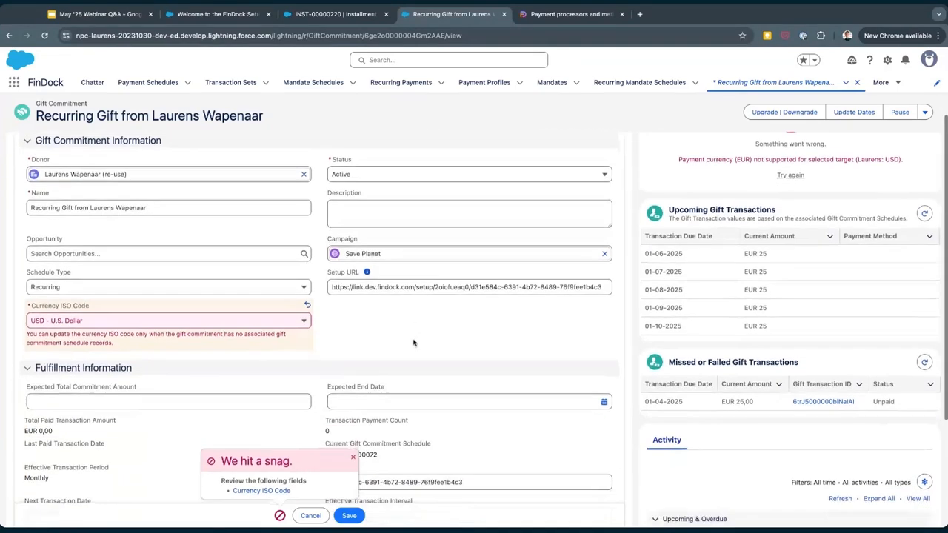
{"action": "scroll", "coordinate": [414, 343], "scroll_direction": "up", "scroll_amount": 2}
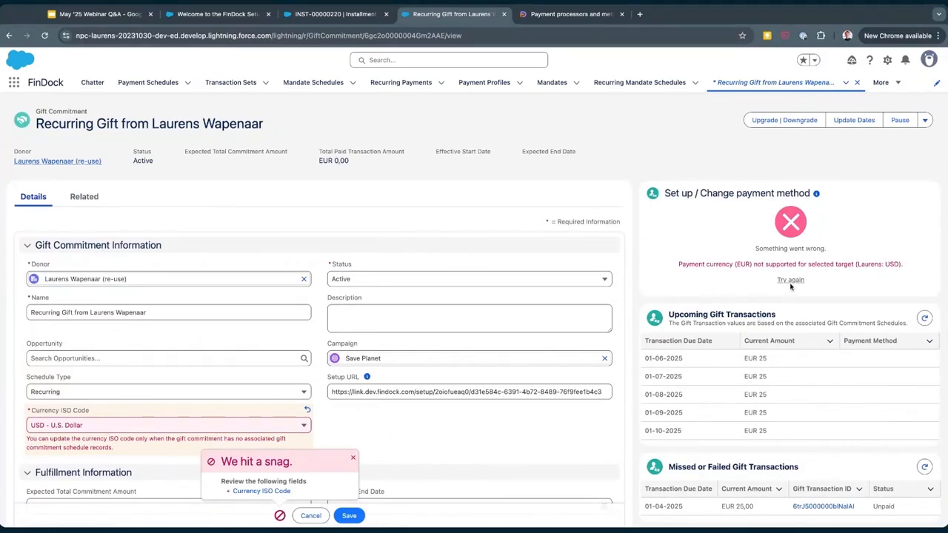
{"action": "scroll", "coordinate": [712, 188], "scroll_direction": "down", "scroll_amount": 1}
{"action": "scroll", "coordinate": [712, 188], "scroll_direction": "up", "scroll_amount": 1}
{"action": "left_click", "coordinate": [352, 458]}
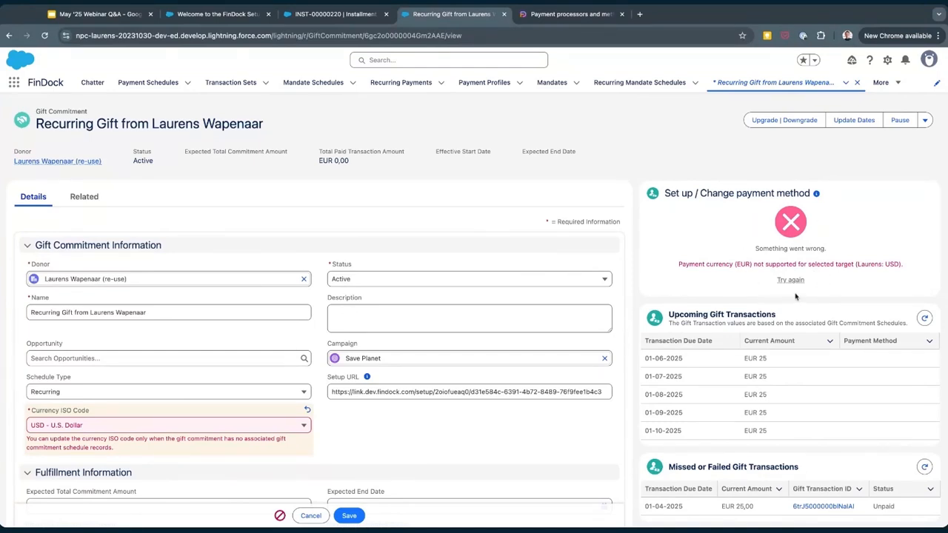
{"action": "triple_click", "coordinate": [711, 264]}
{"action": "left_click", "coordinate": [711, 263]}
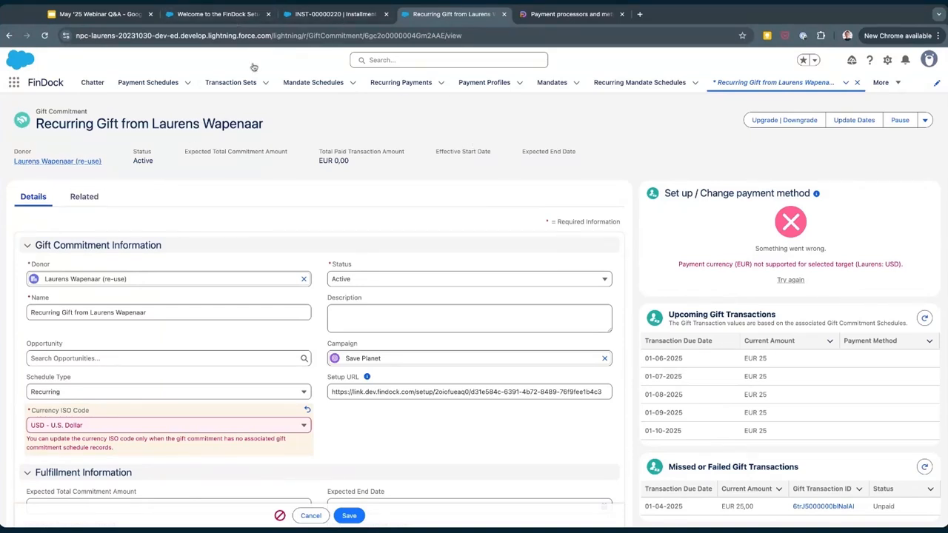
Switch to the May '25 Webinar Q&A deck in Google Slides and present it as a slideshow.
{"action": "left_click", "coordinate": [211, 16]}
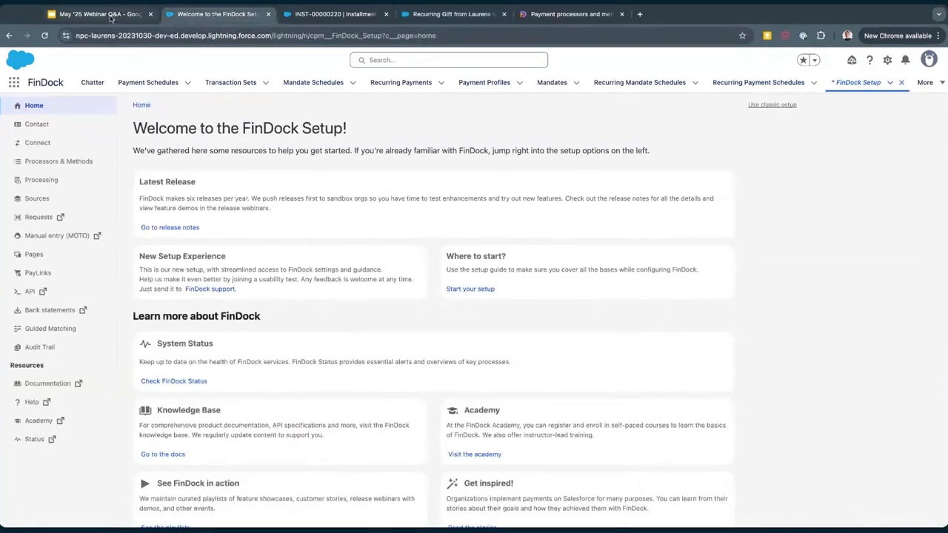
{"action": "left_click", "coordinate": [109, 15]}
{"action": "left_click", "coordinate": [828, 59]}
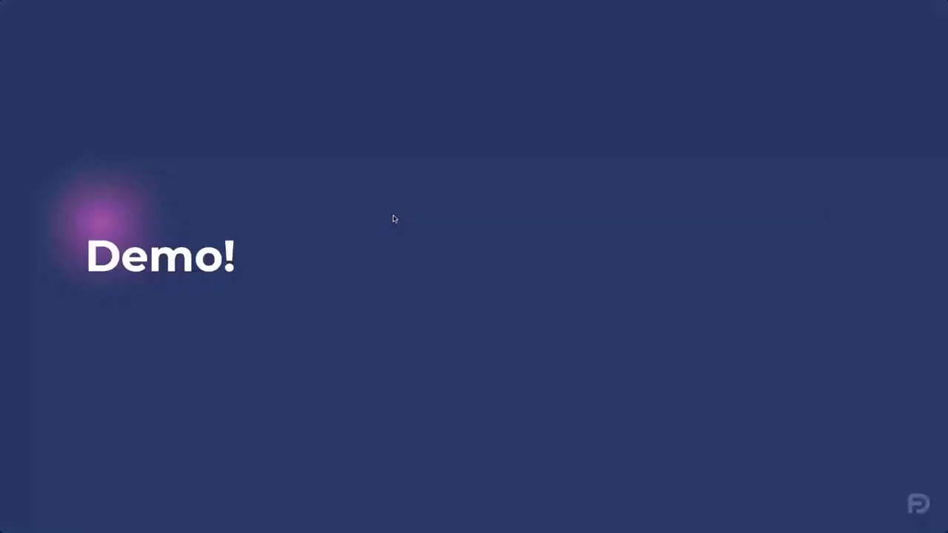
{"action": "left_click", "coordinate": [392, 217]}
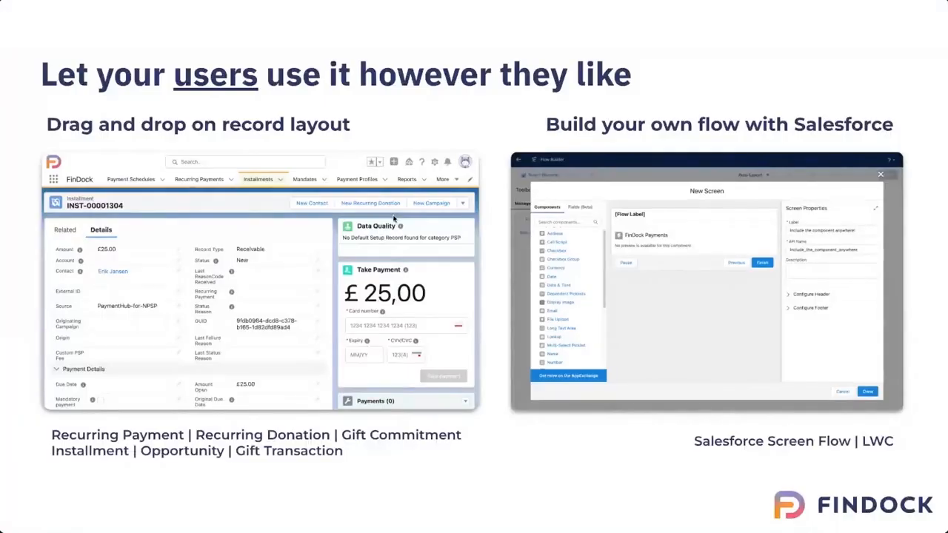